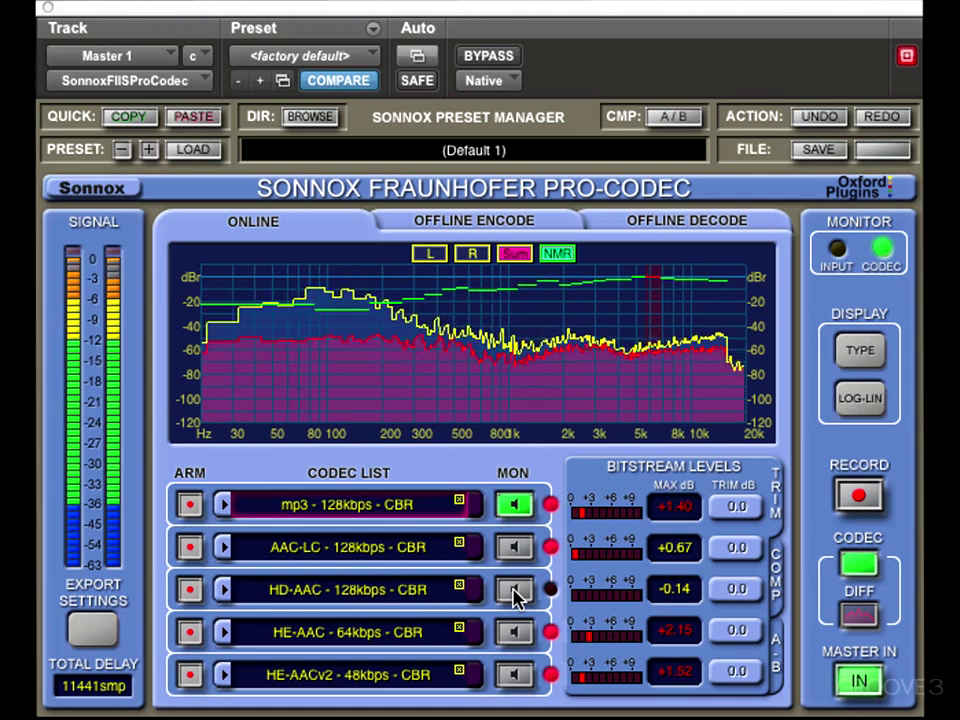
Monitor the HD-AAC 128kbps CBR codec instead of mp3
click(514, 592)
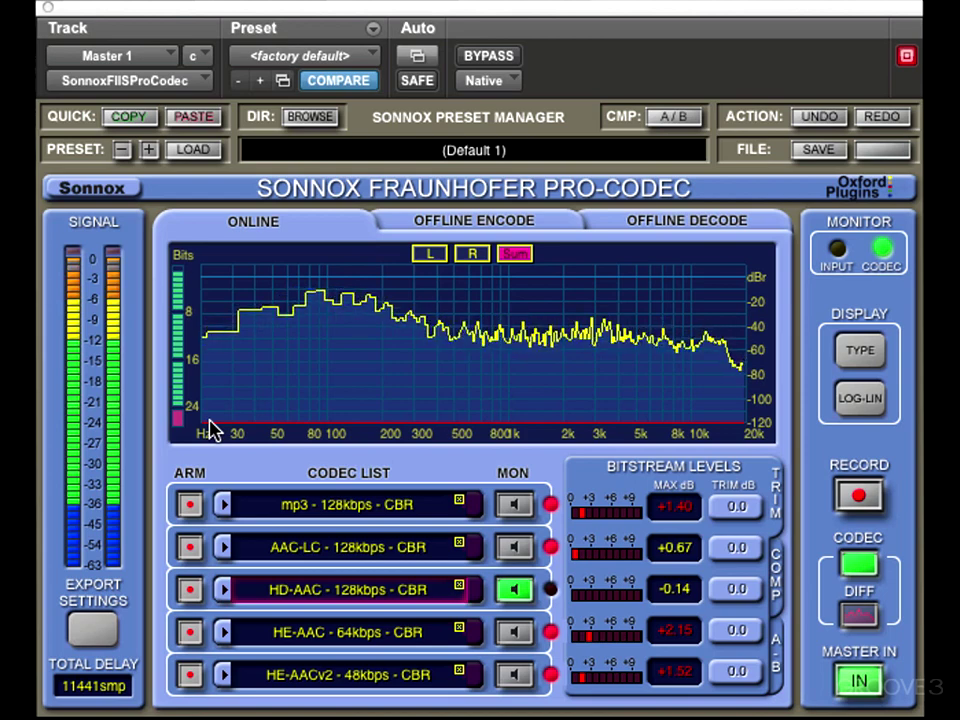
Show the Bitrate Compression ratio for each loaded codec via the COMP tab
click(780, 590)
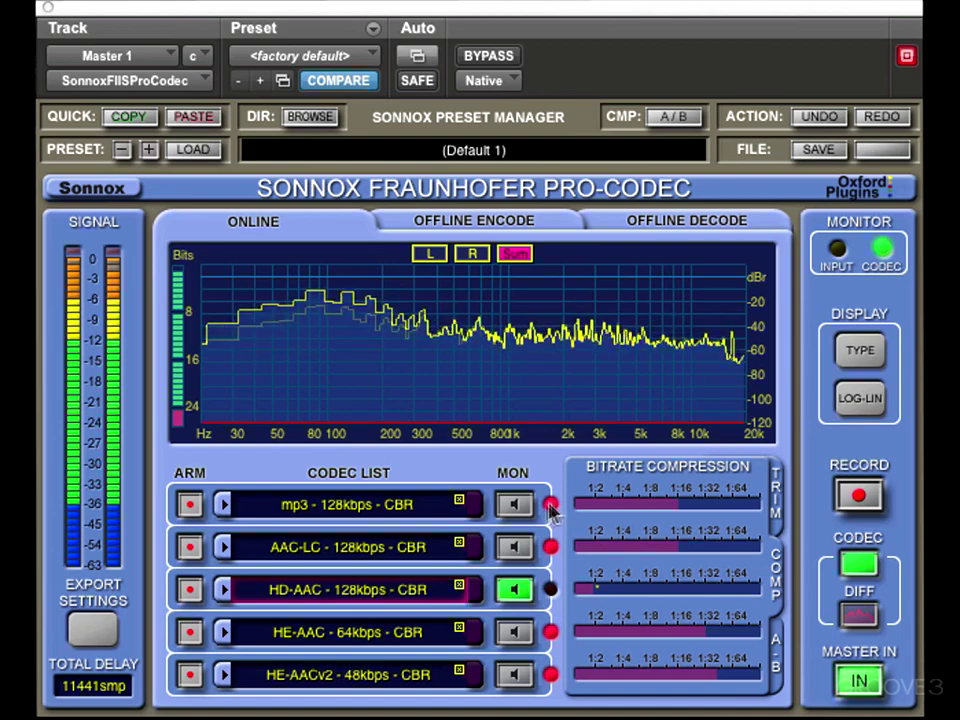
click(516, 505)
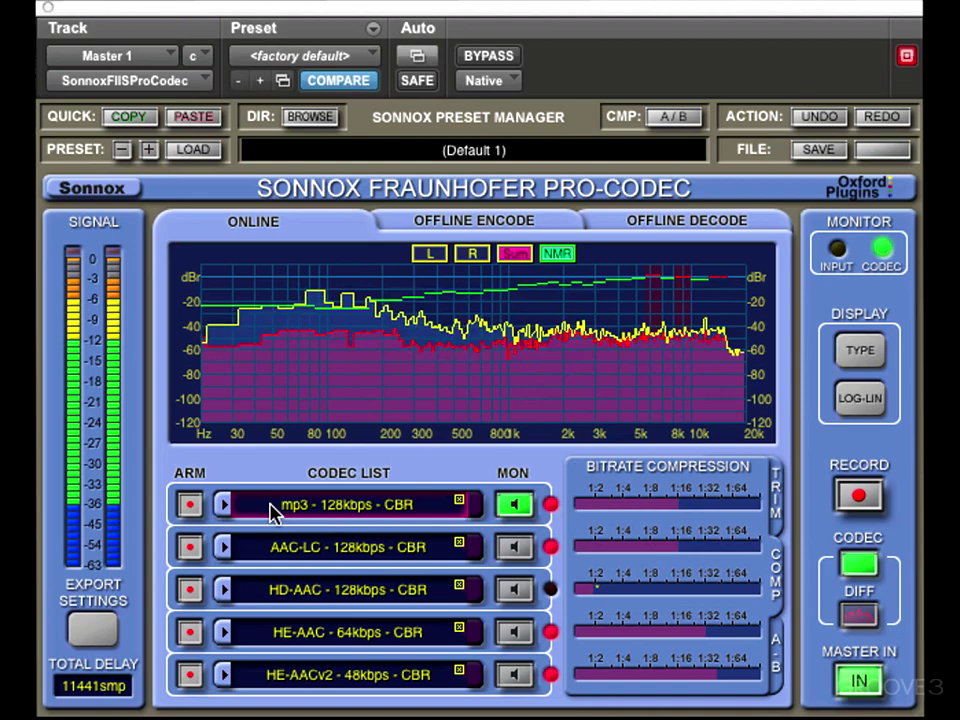
Audition the AAC-LC codec, then switch monitoring back to mp3 128kbps CBR
click(516, 552)
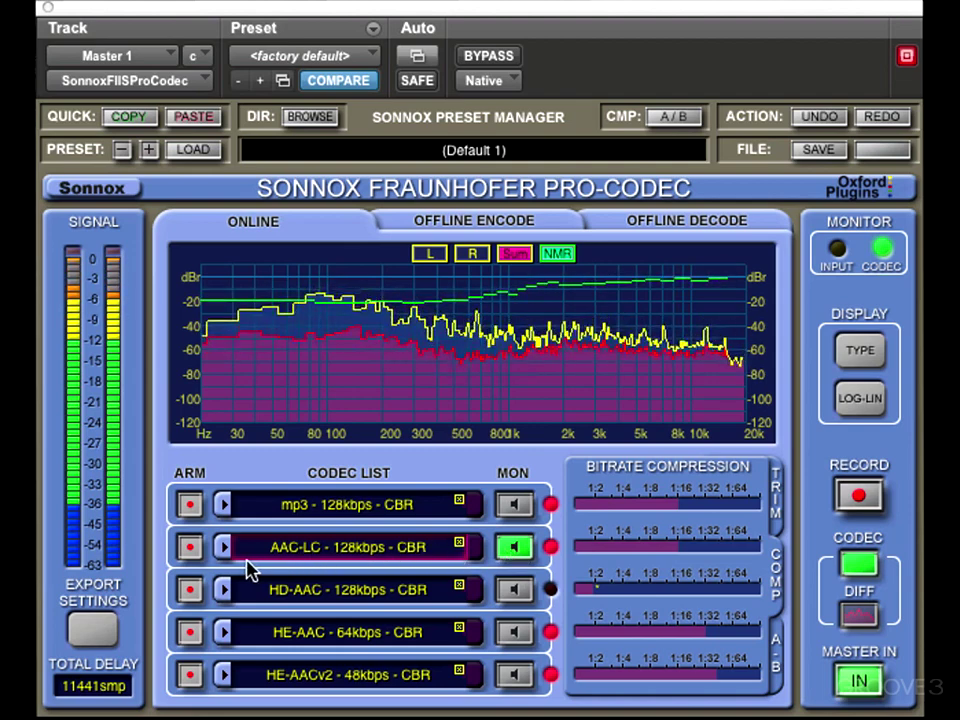
click(300, 508)
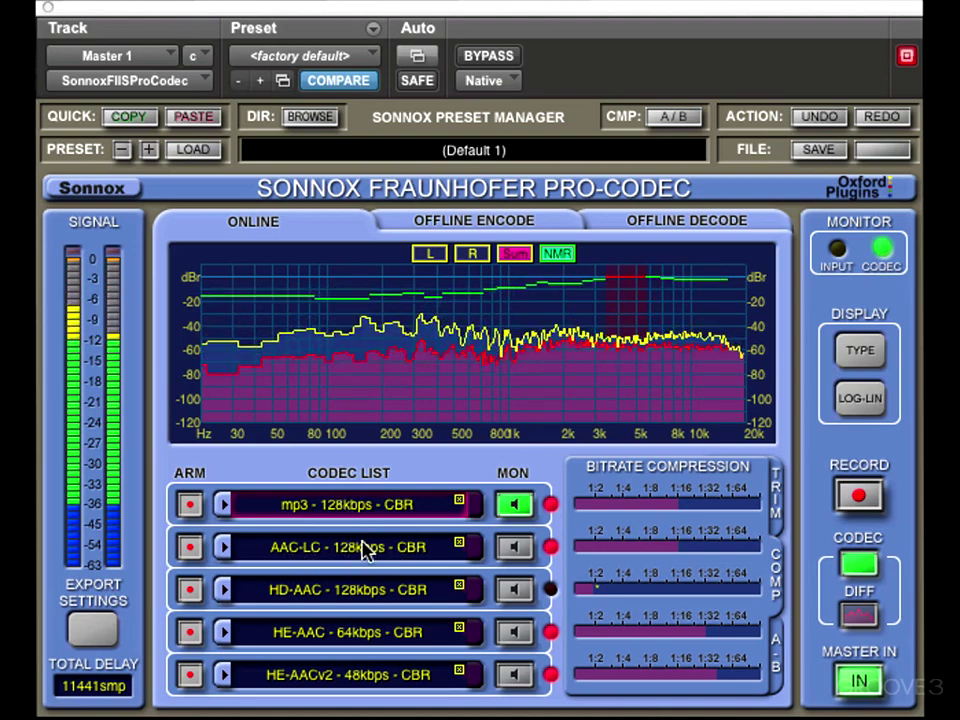
Change the AAC-LC codec's bitrate from 128kbps to 112kbps CBR
click(223, 548)
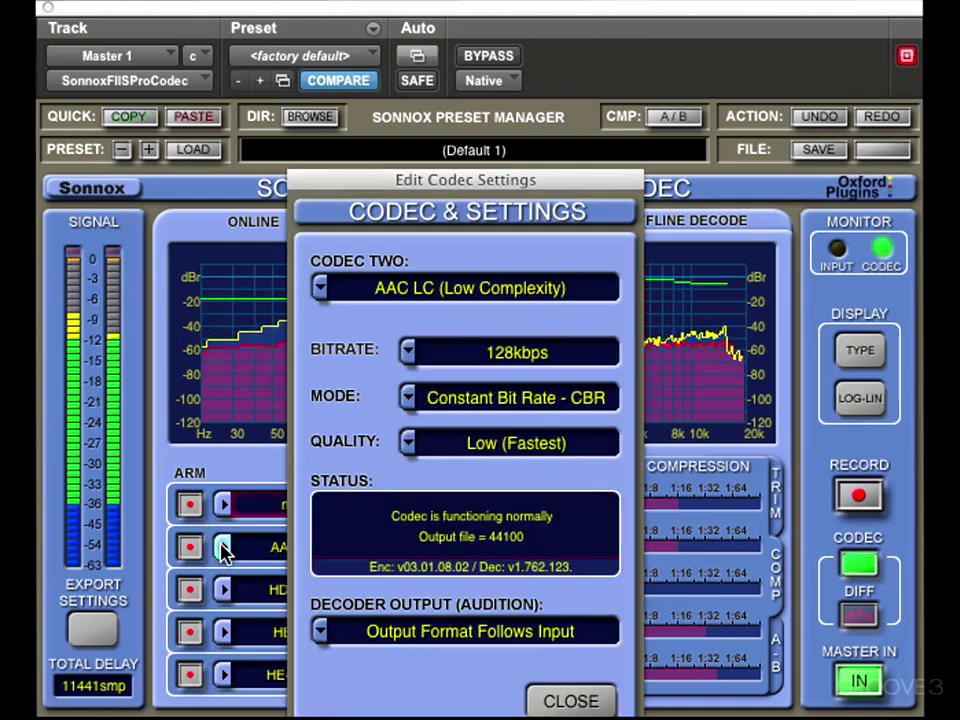
click(410, 351)
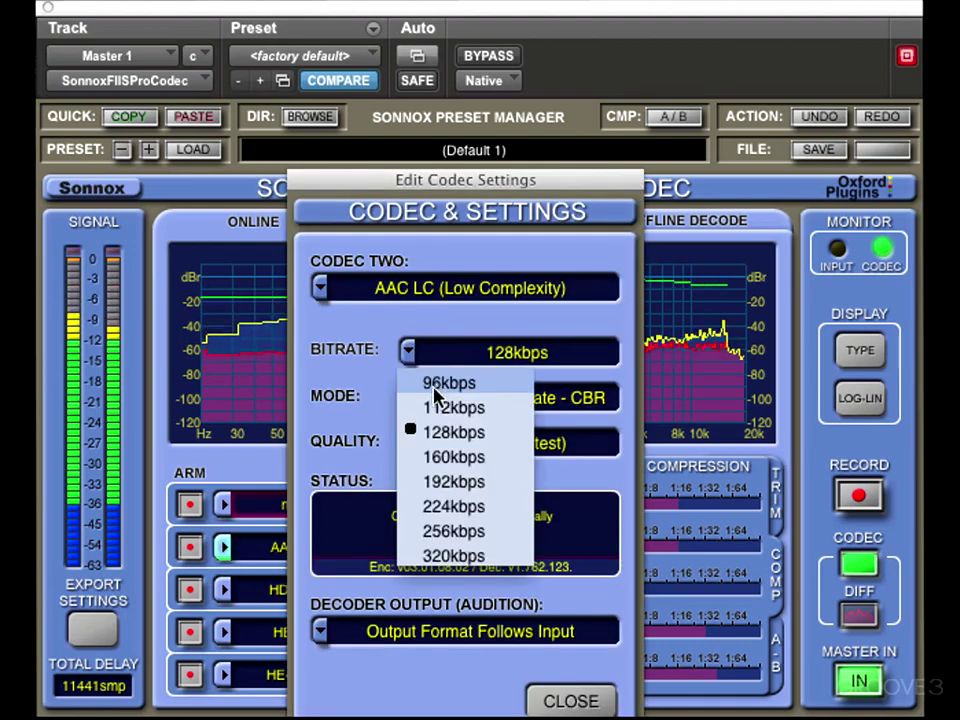
click(452, 432)
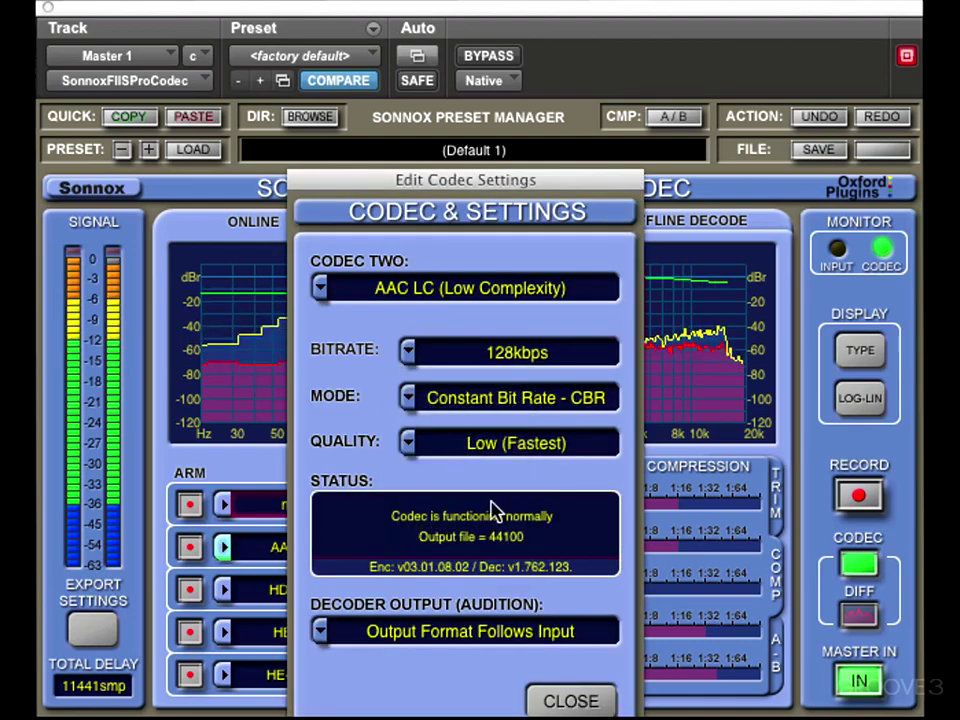
click(584, 703)
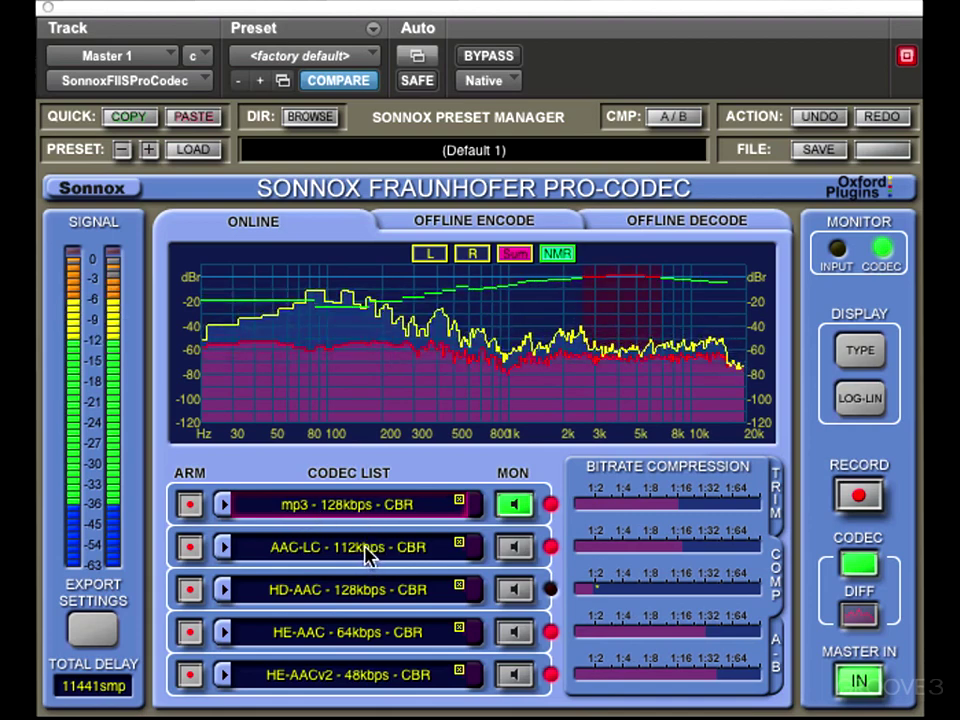
Toggle monitoring across AAC-LC, mp3 and HD-AAC, ending on AAC-LC 112kbps
click(515, 548)
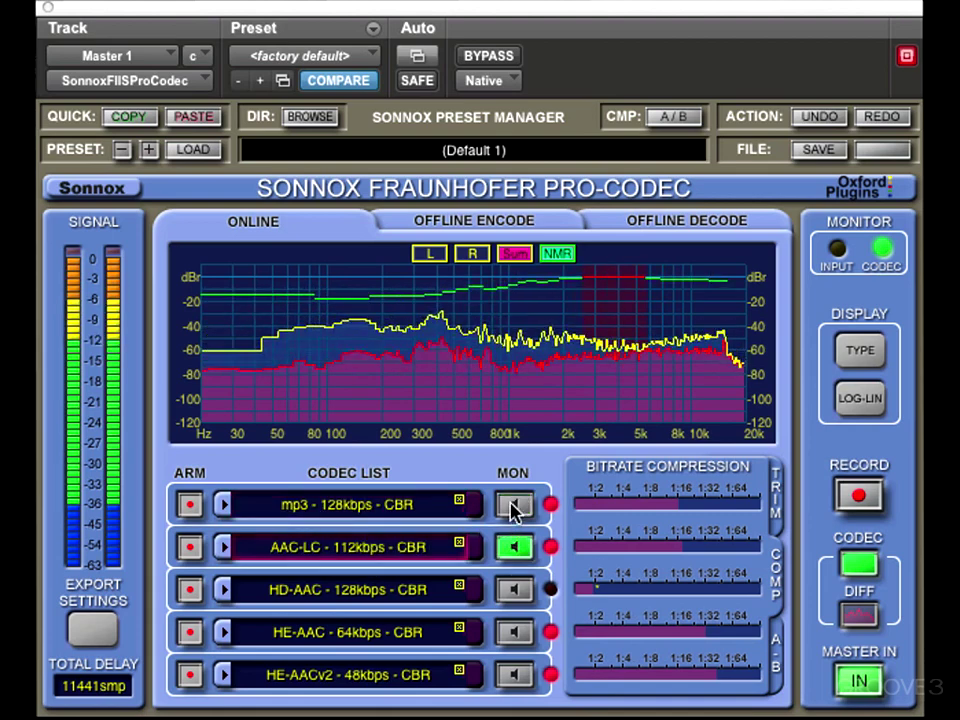
click(514, 506)
click(516, 592)
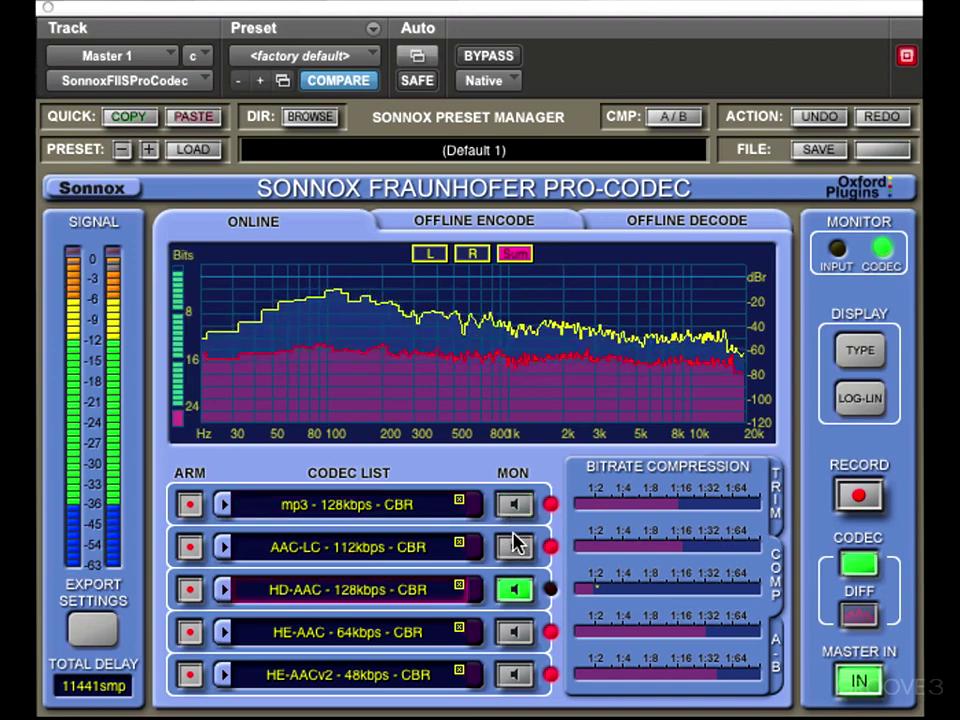
click(512, 548)
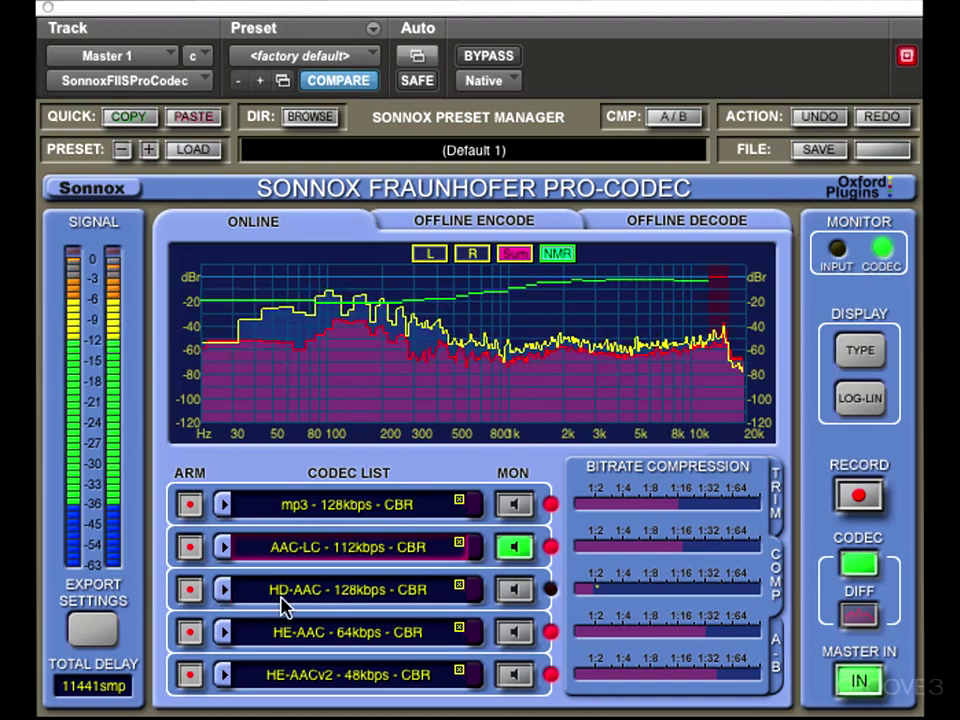
Try mp3 HD and AAC LC as codec three, then restore HD-AAC (Lossless) at Core 128kbps
click(223, 594)
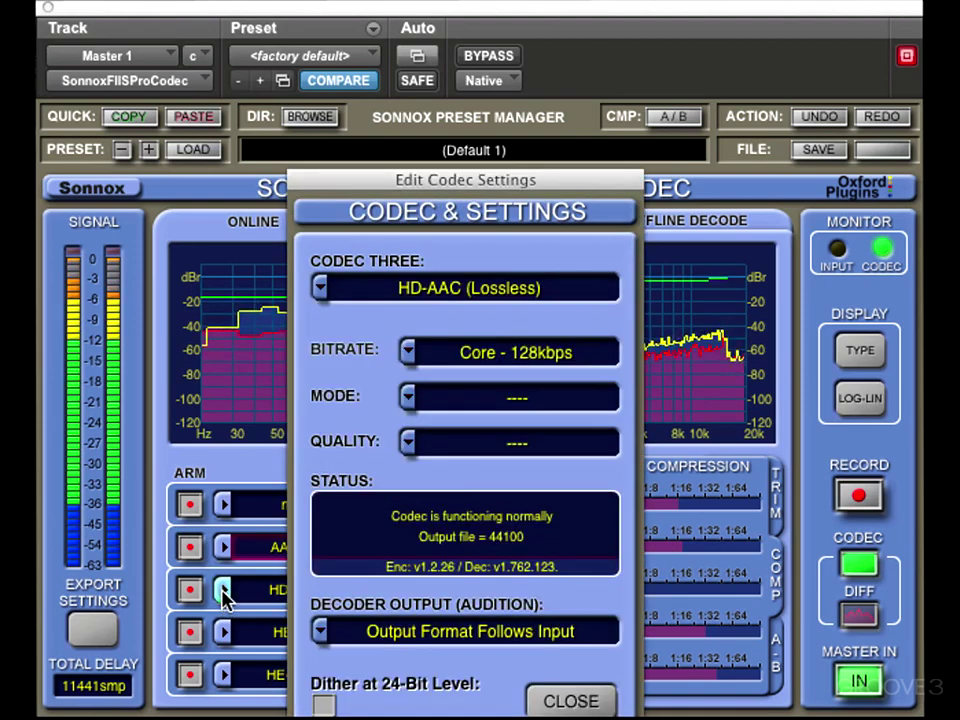
click(318, 288)
click(408, 343)
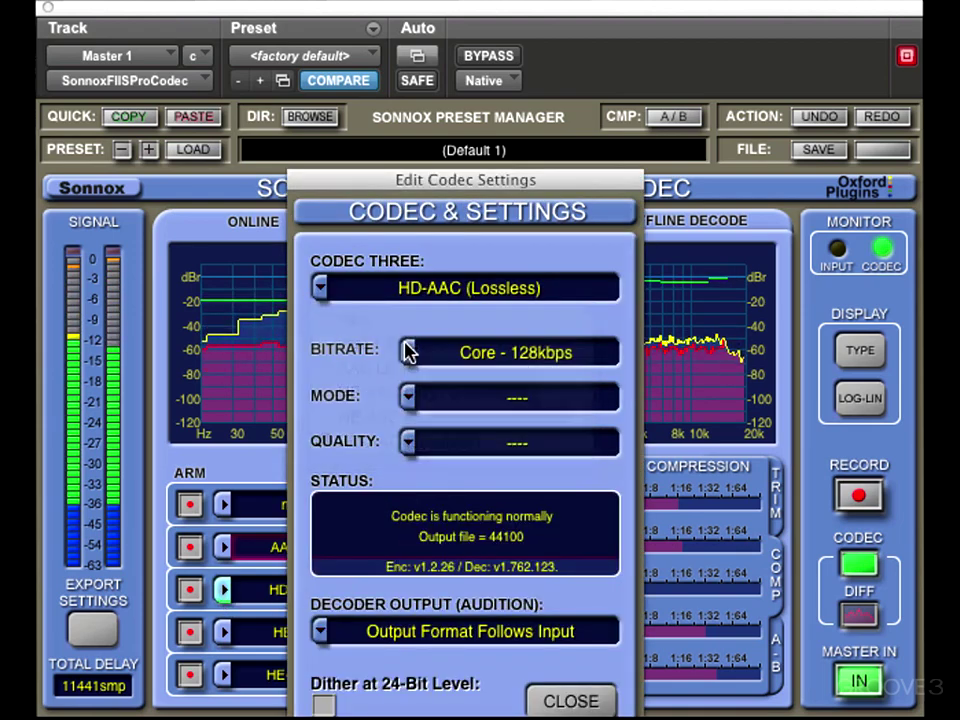
click(318, 288)
click(318, 288)
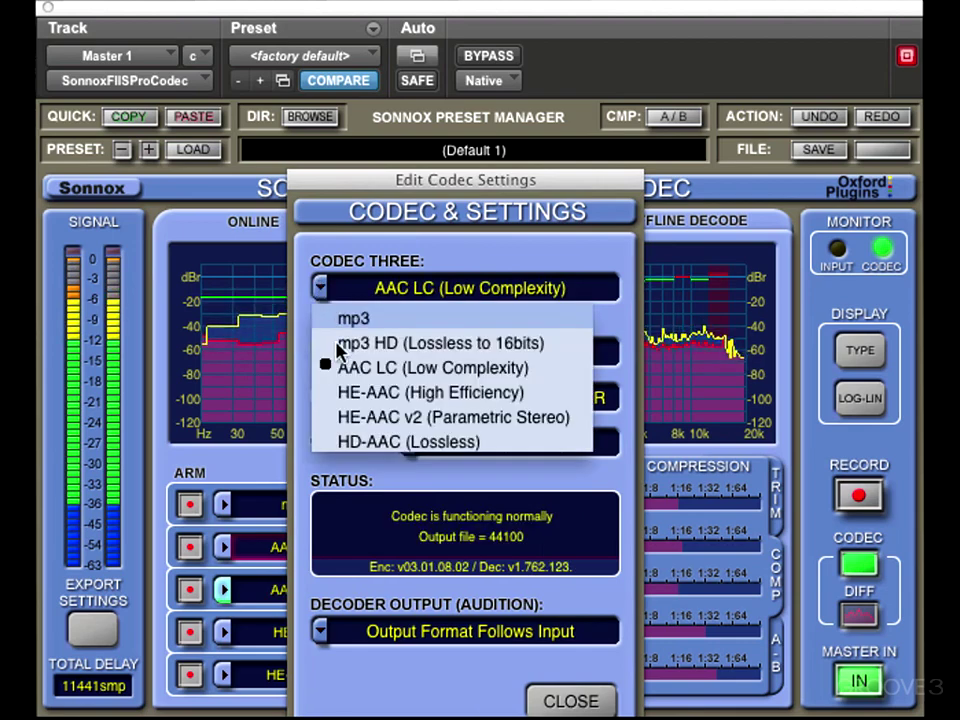
click(355, 443)
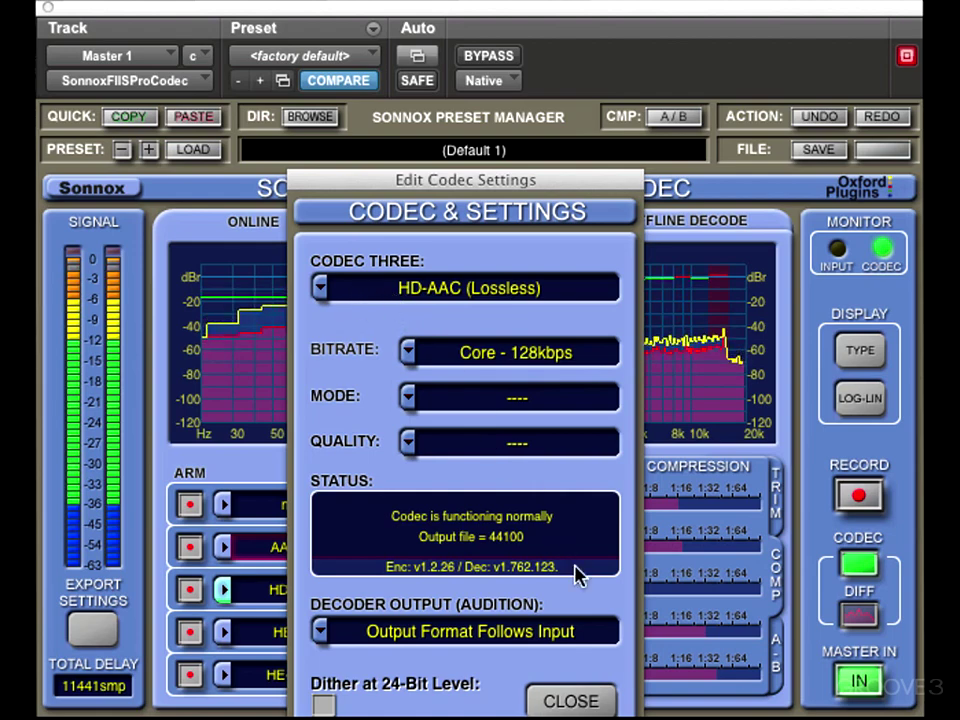
Close Edit Codec Settings and switch monitoring from AAC-LC back to mp3 128kbps CBR
click(572, 700)
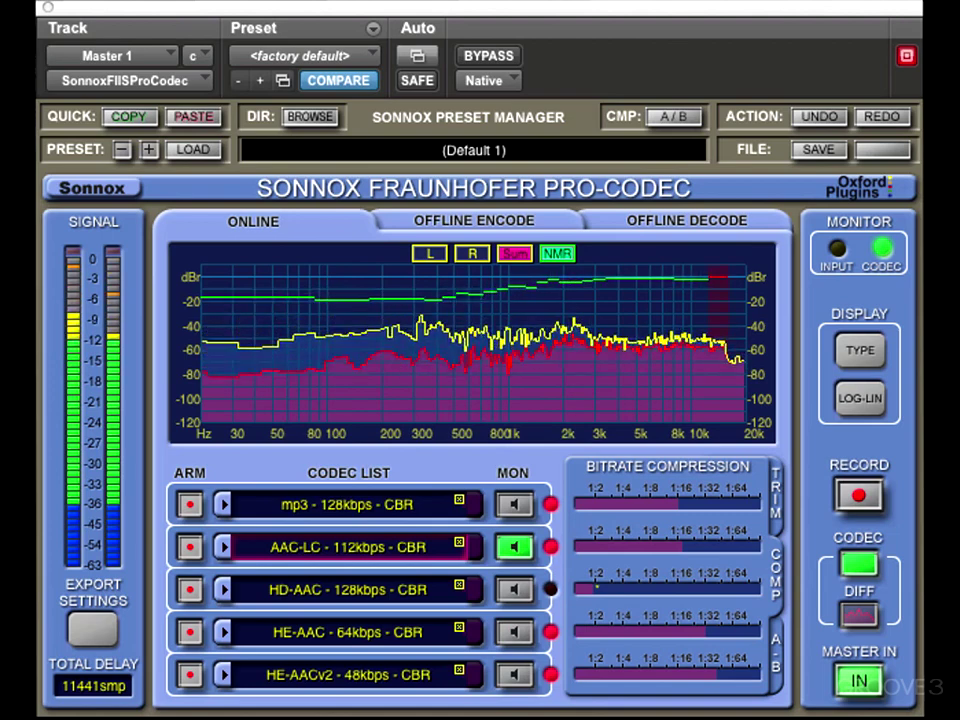
click(515, 508)
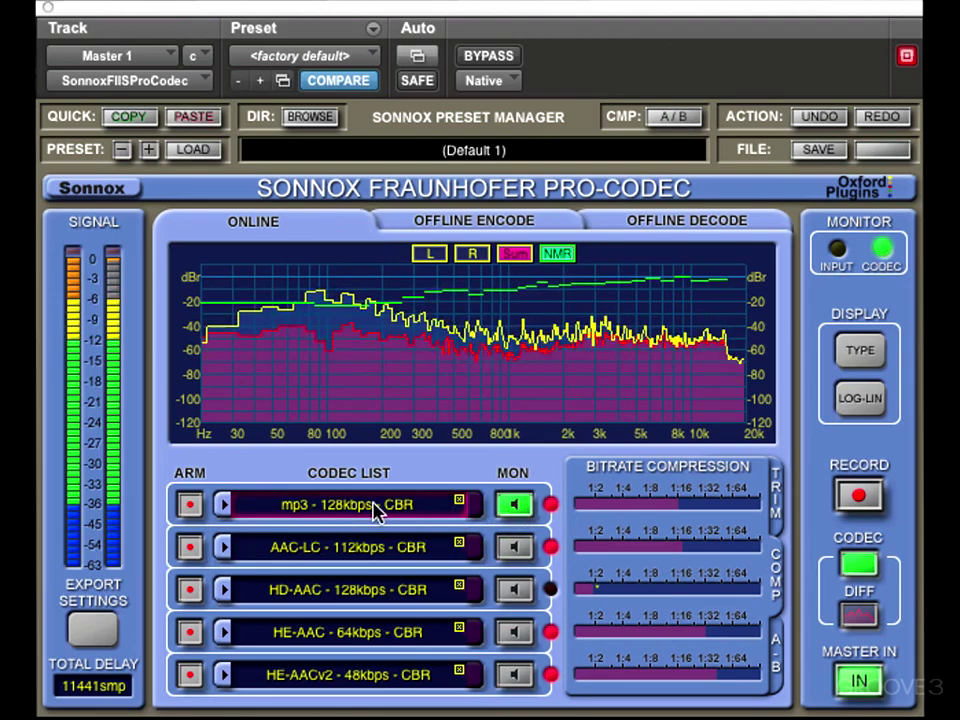
click(253, 510)
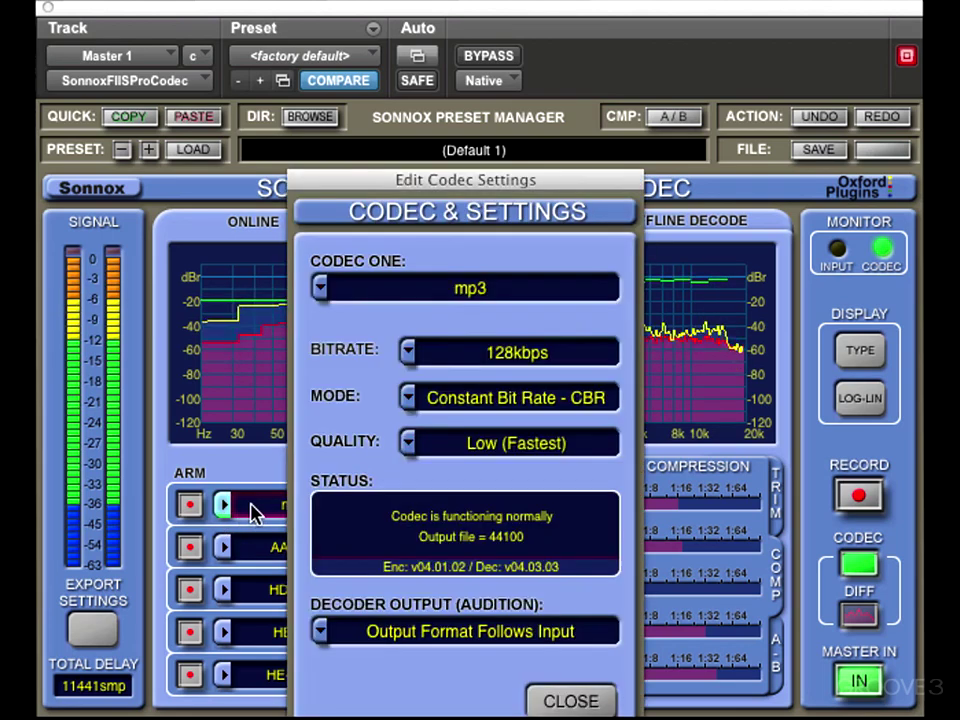
click(407, 350)
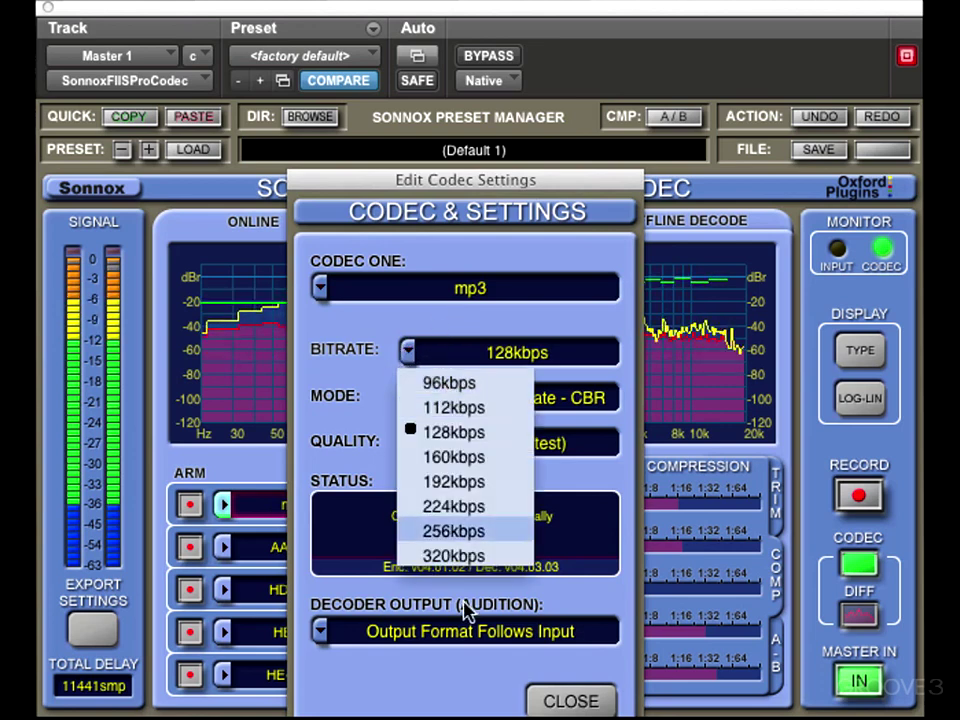
click(437, 556)
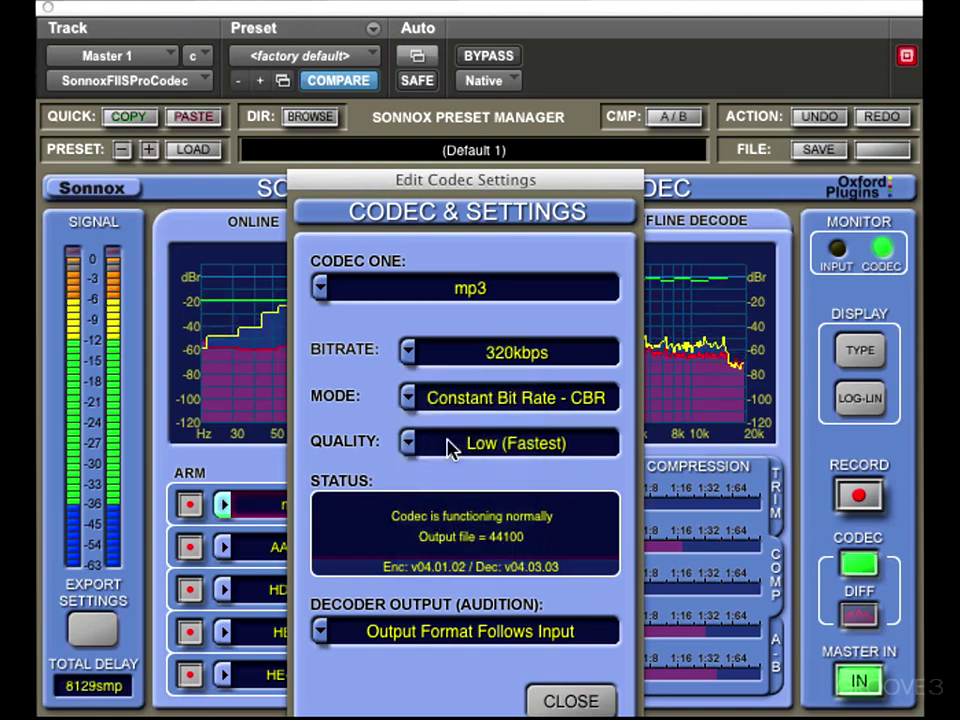
click(408, 352)
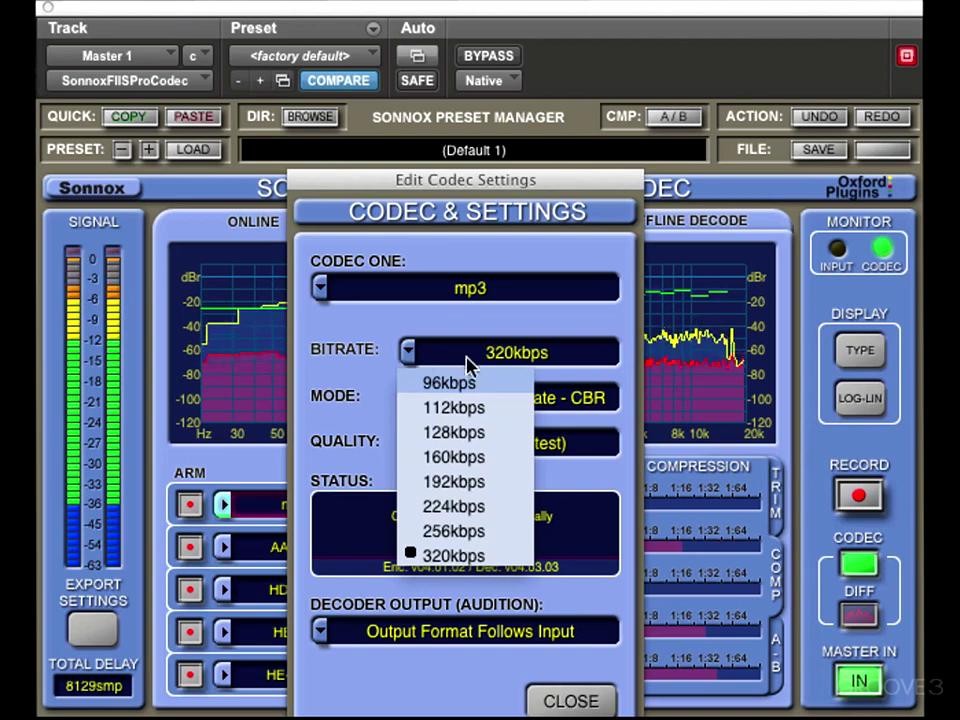
click(455, 432)
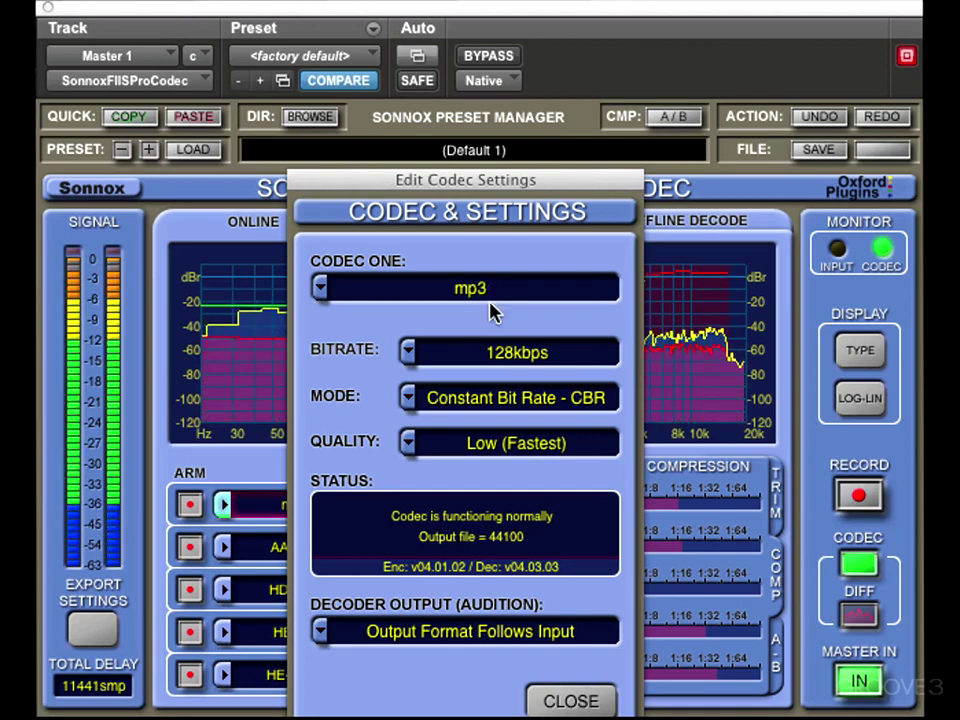
click(578, 704)
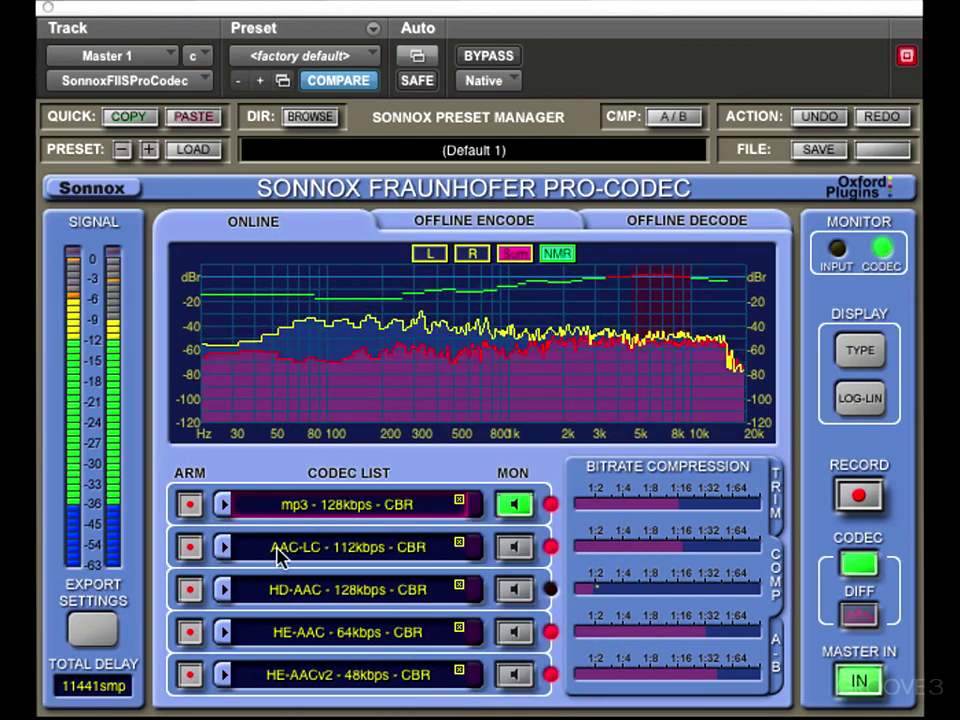
Set codec two, AAC LC, back to 128kbps CBR
click(223, 549)
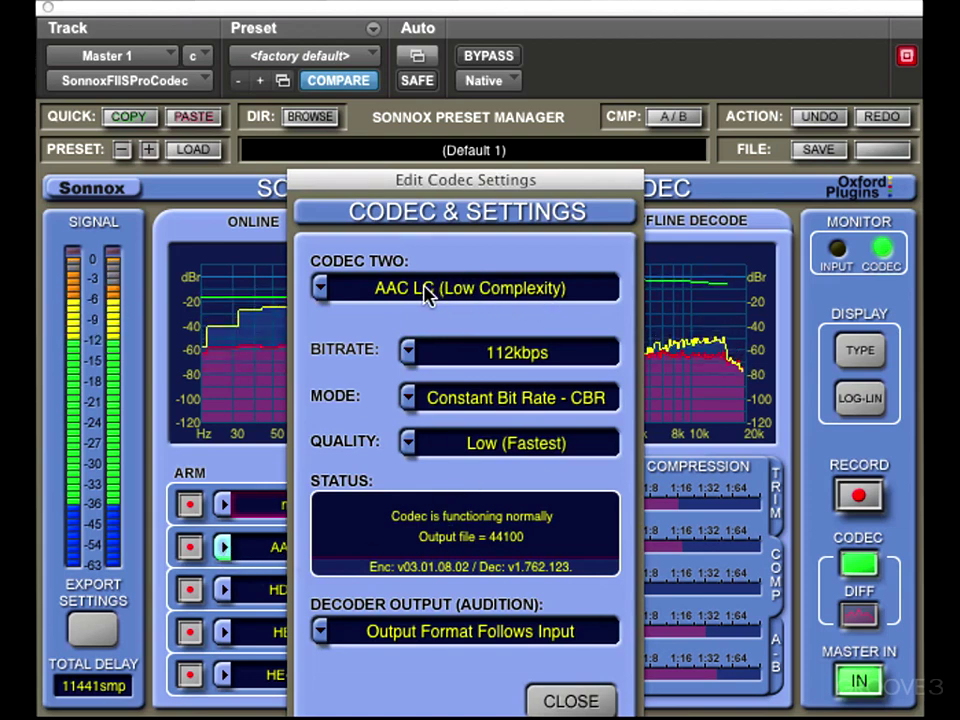
click(410, 354)
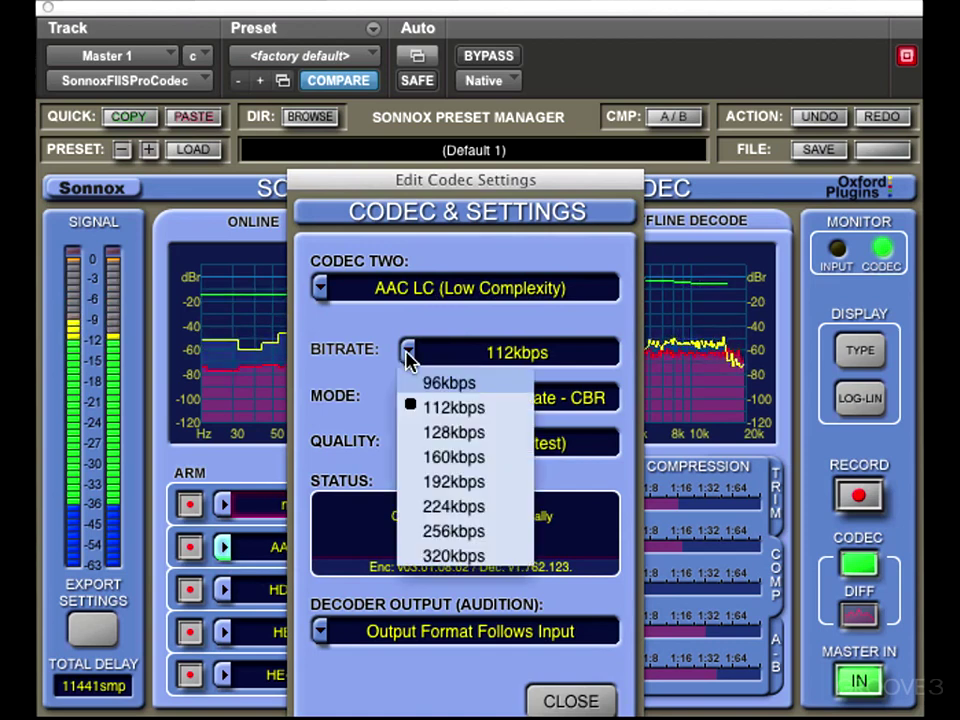
click(448, 432)
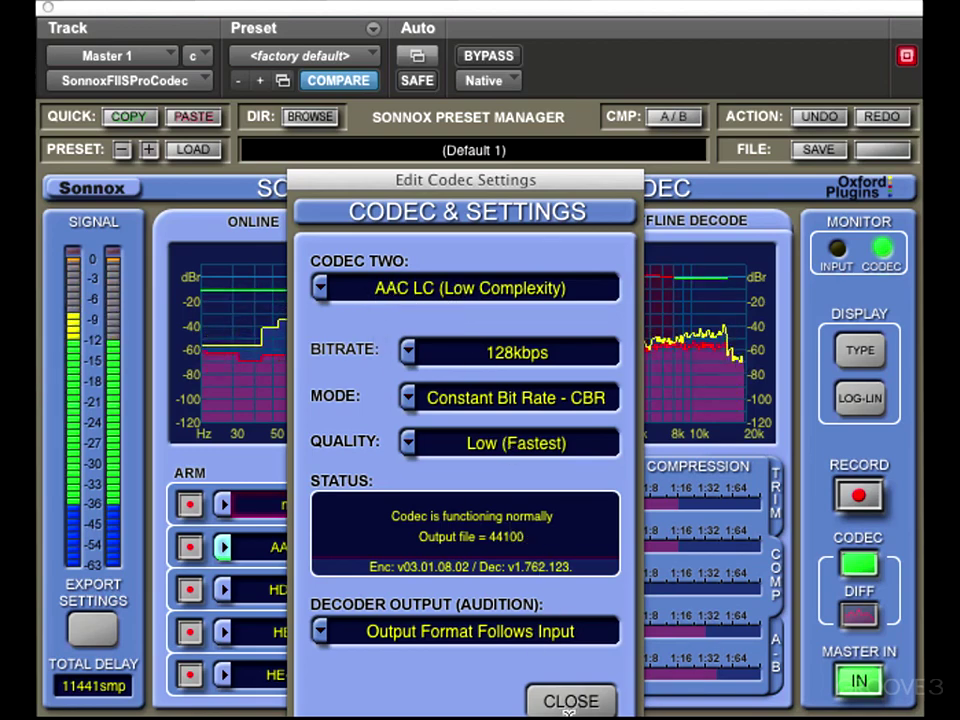
Close the AAC-LC settings, then review and close codec four's HE-AAC 64kbps settings
click(571, 701)
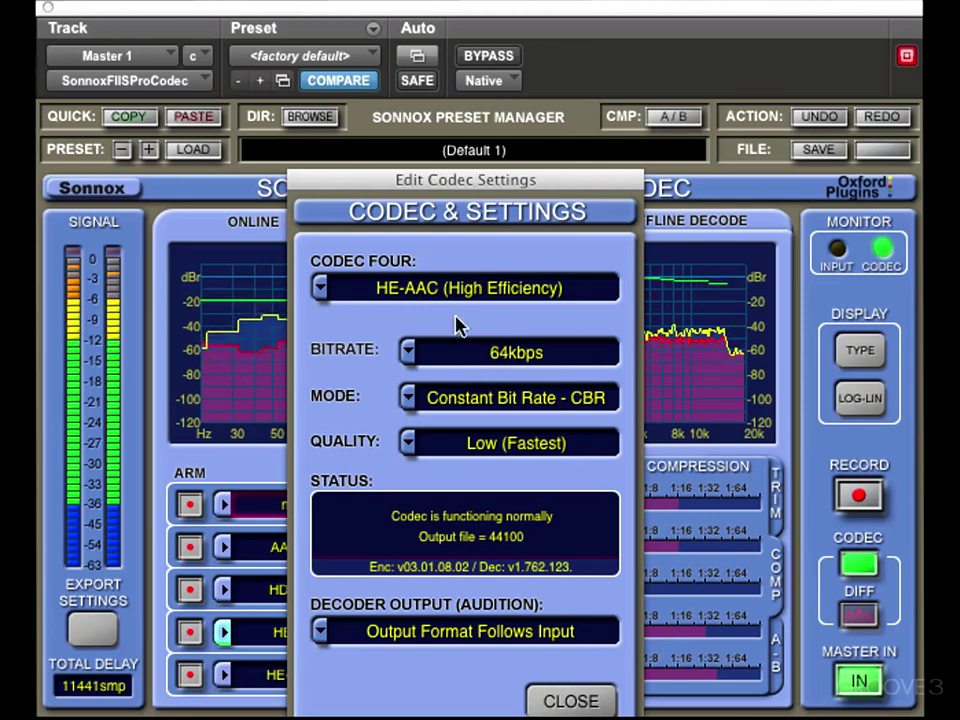
click(209, 681)
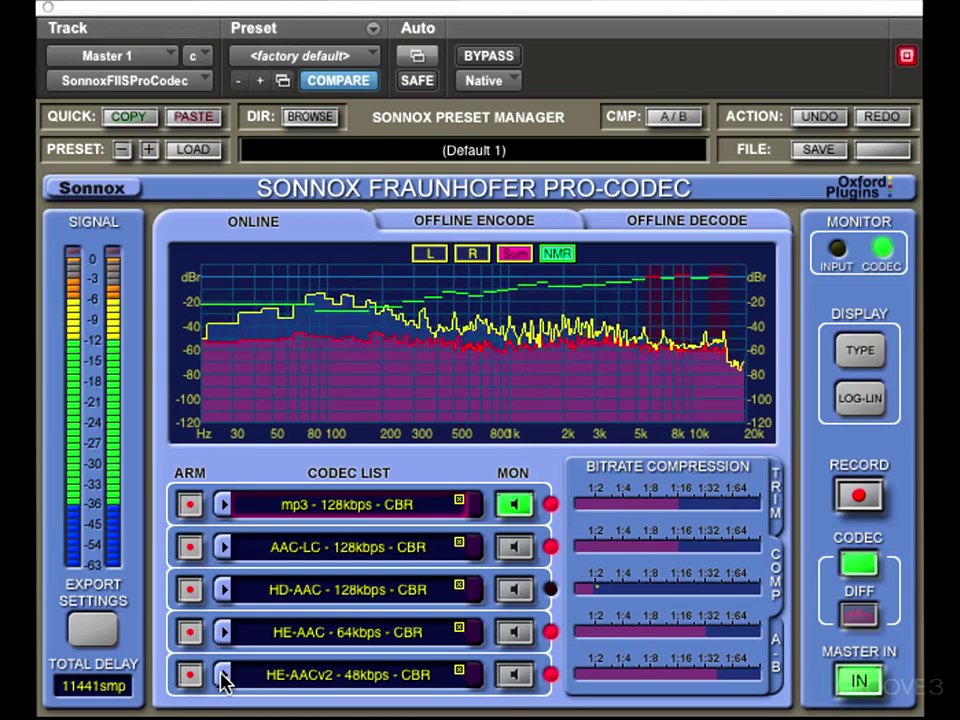
click(294, 680)
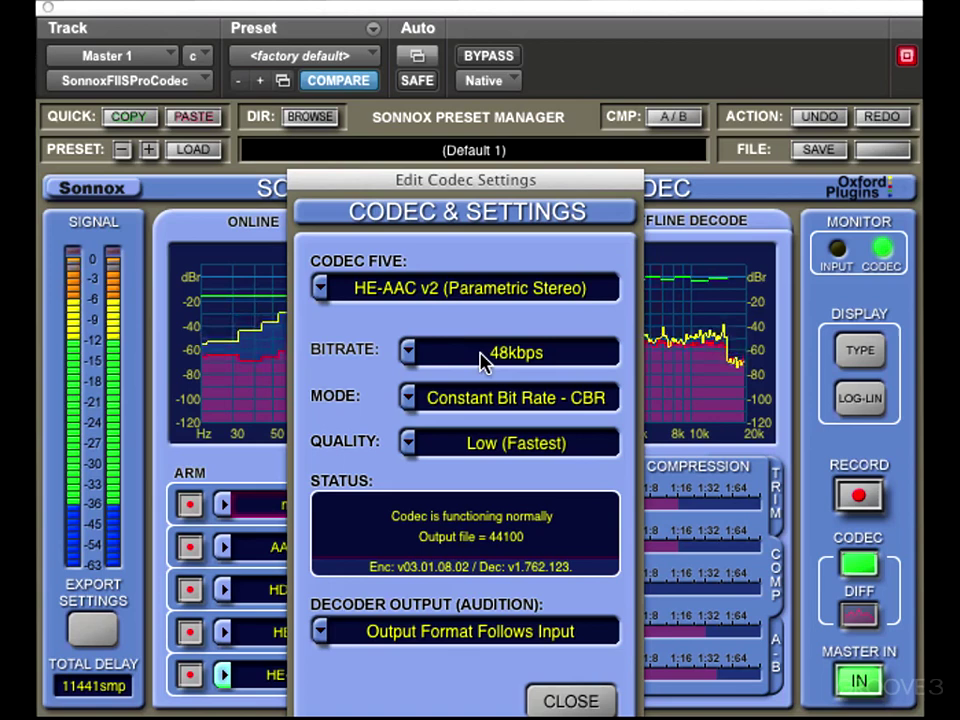
click(409, 352)
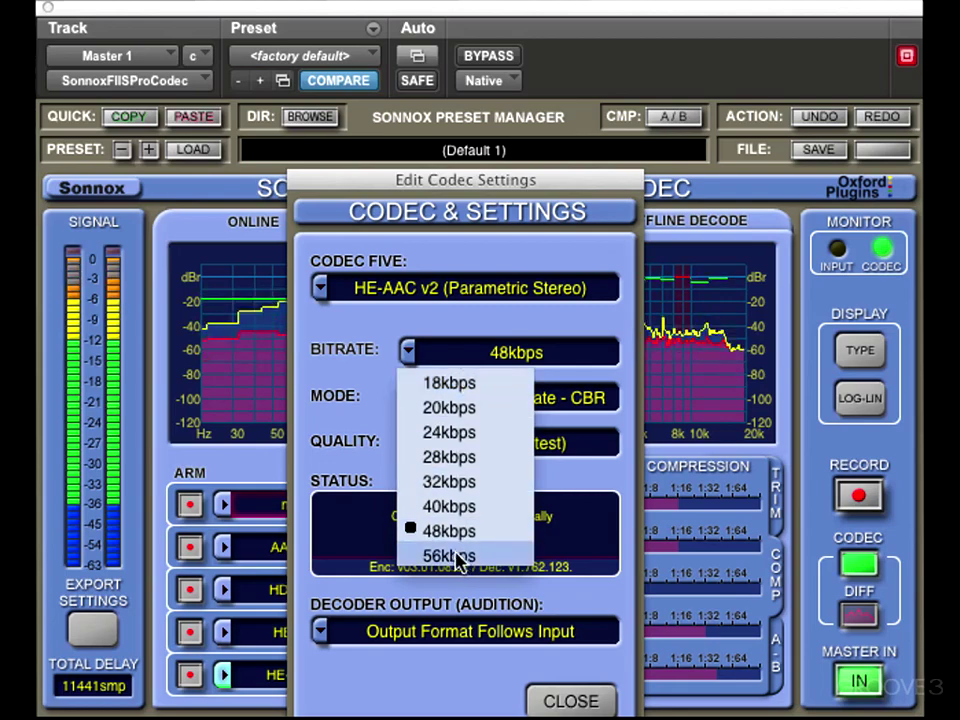
click(574, 702)
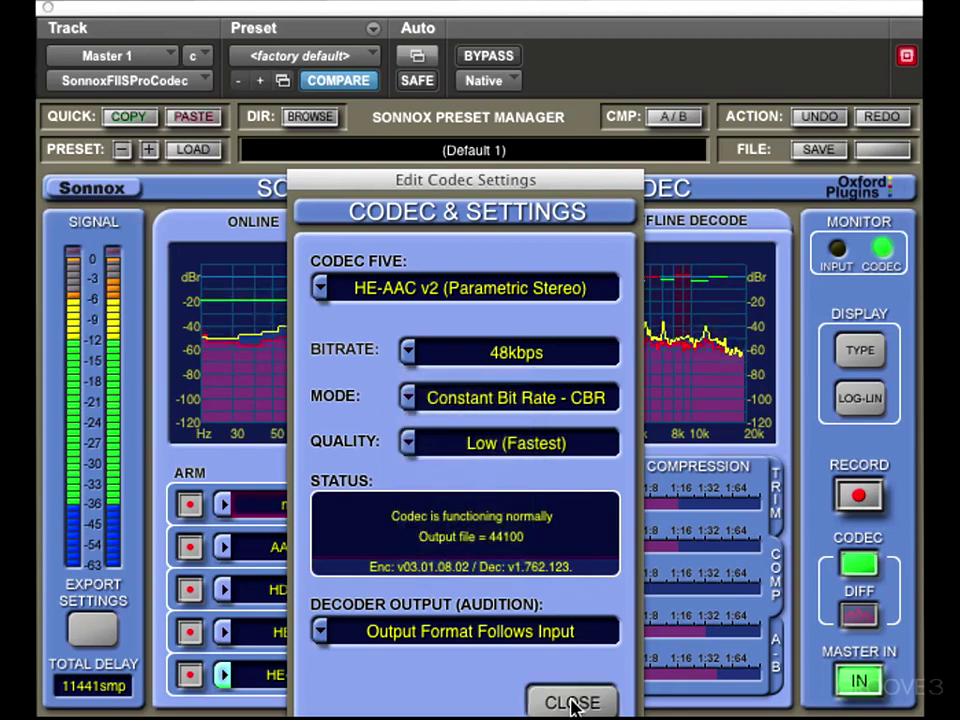
click(301, 514)
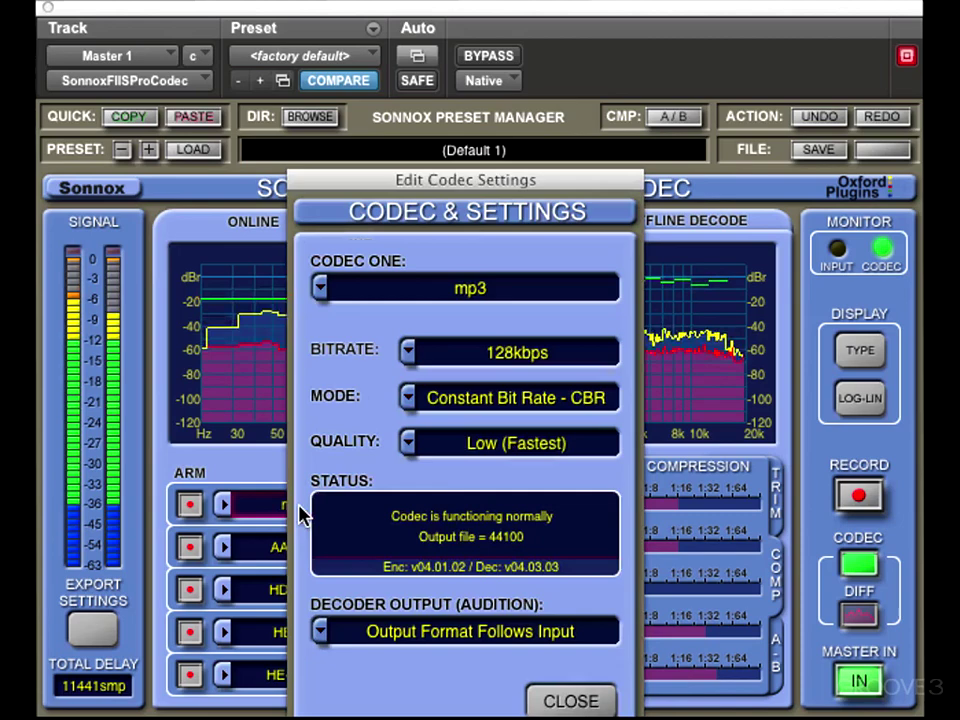
click(408, 352)
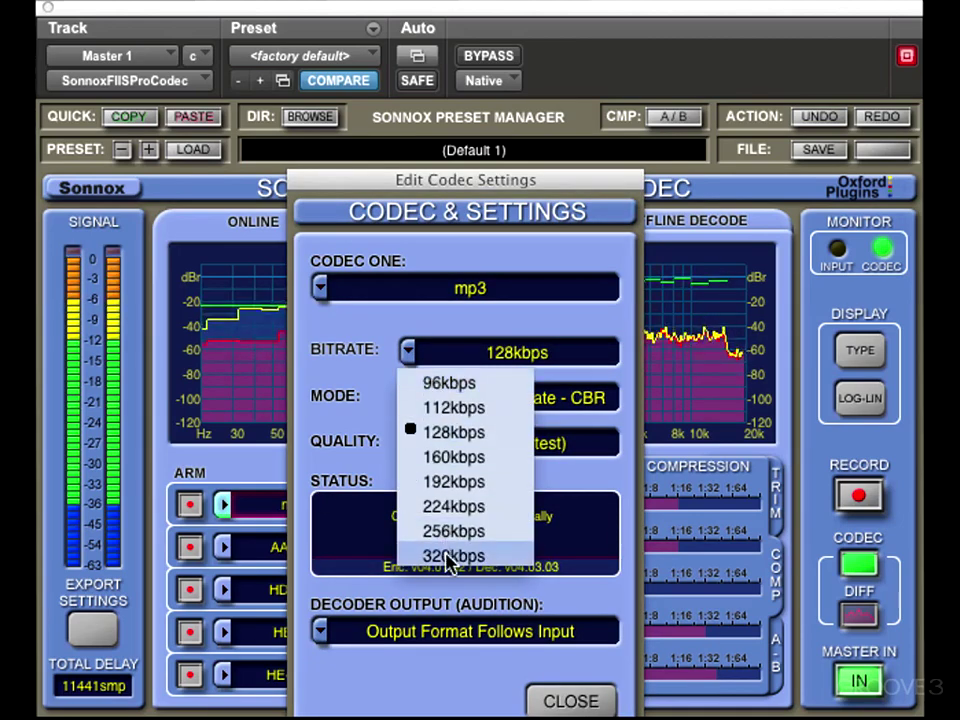
click(360, 328)
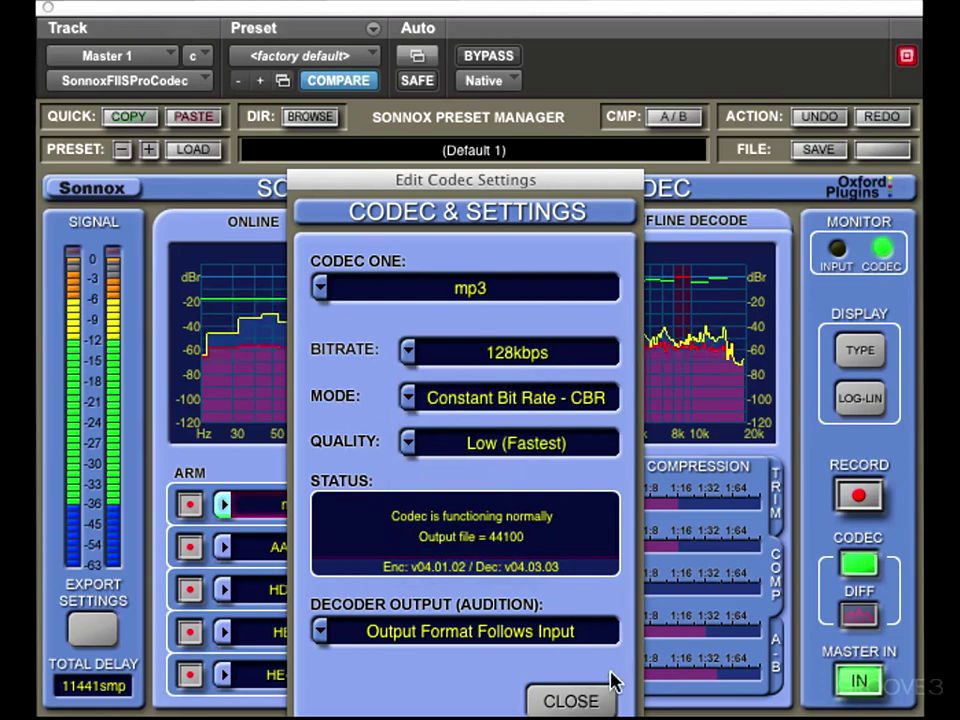
click(560, 702)
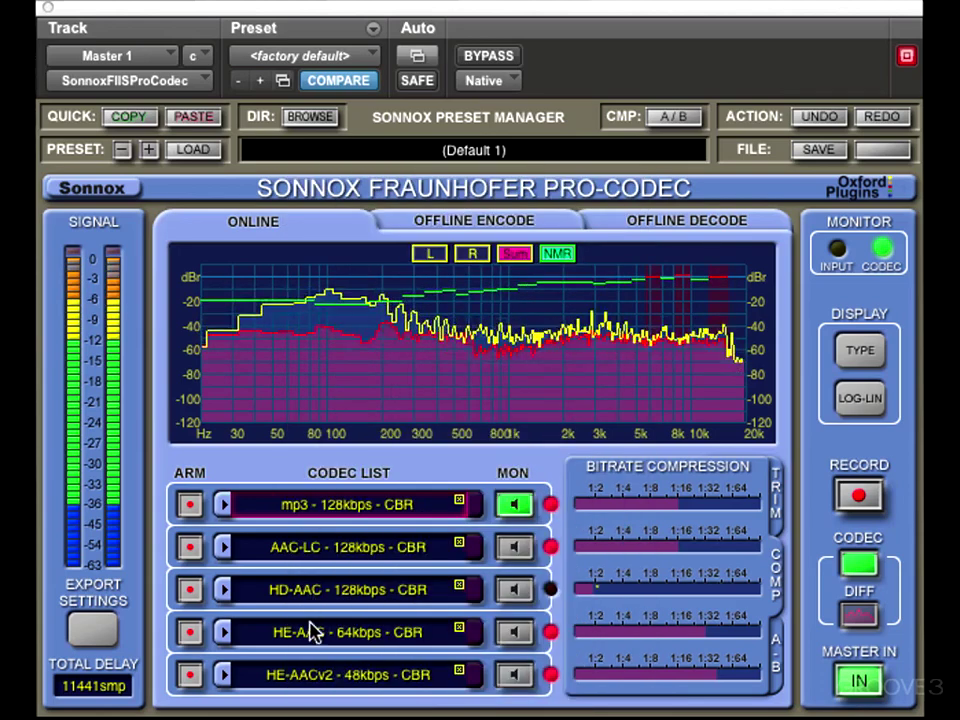